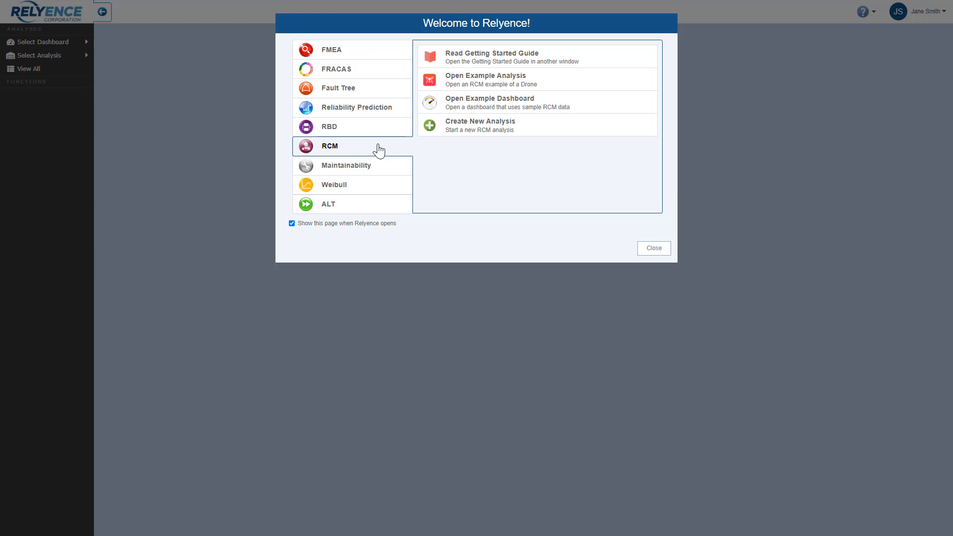
Open the RCM example analysis of a drone and dismiss the Revert Example tip.
left_click(584, 82)
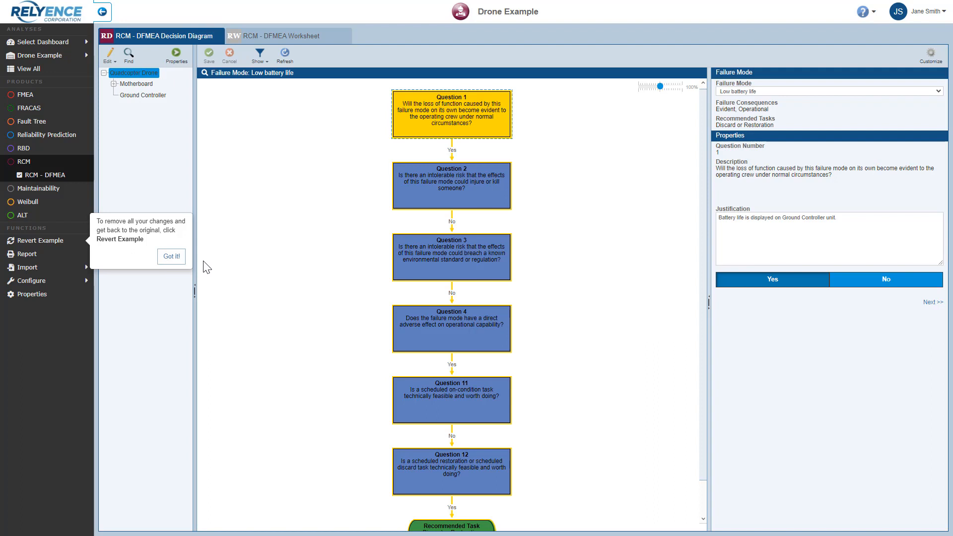
left_click(172, 257)
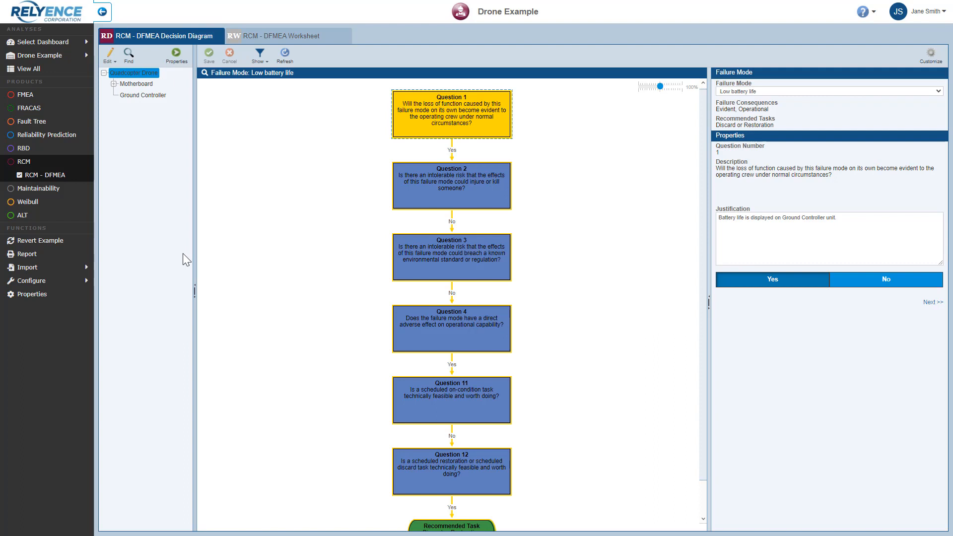
Mark the Motherboard subsystem as requiring RCM analysis, save the selection, and return to its decision diagram.
left_click(146, 85)
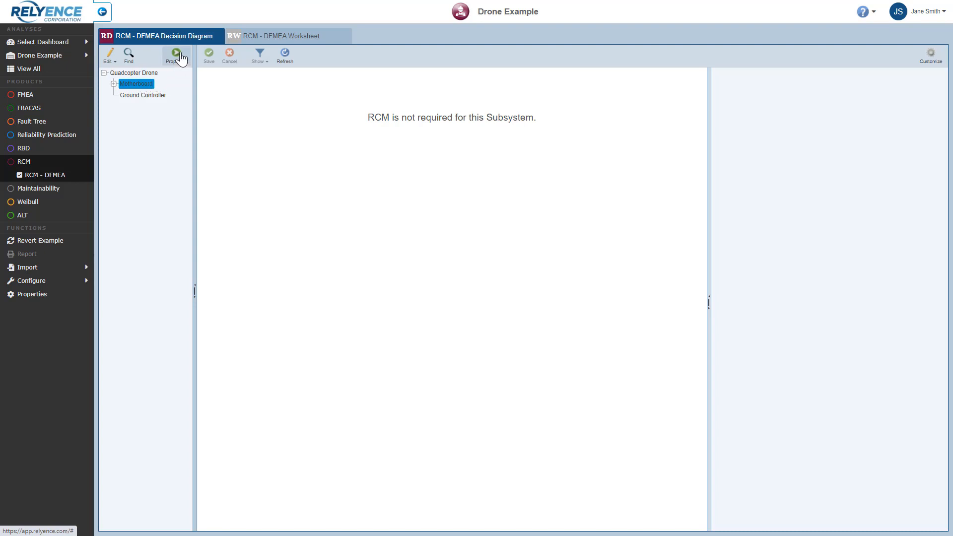
left_click(178, 56)
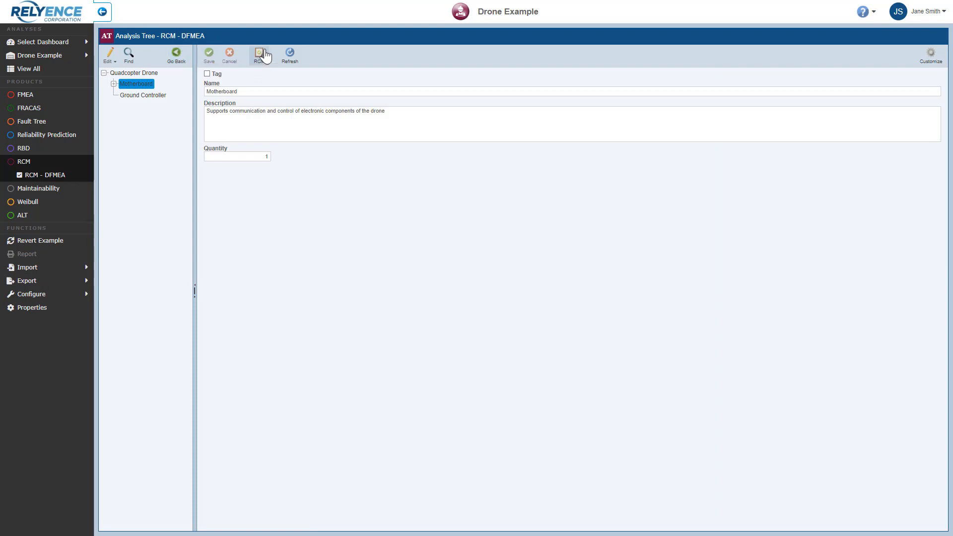
left_click(260, 55)
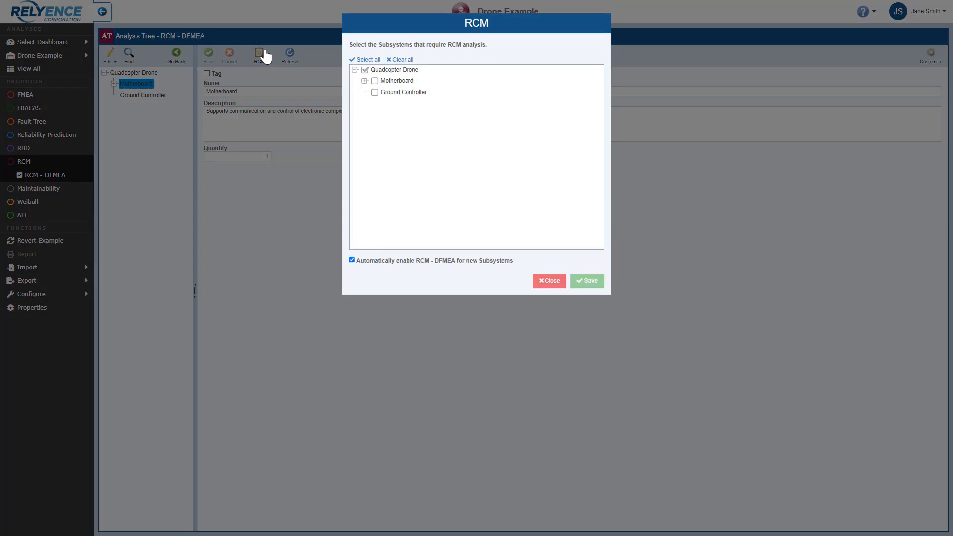
left_click(374, 81)
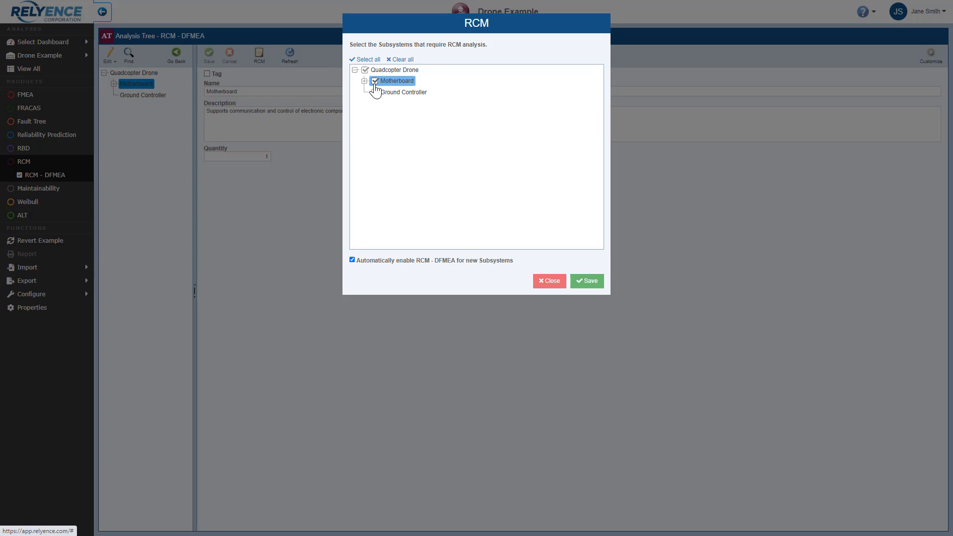
left_click(583, 287)
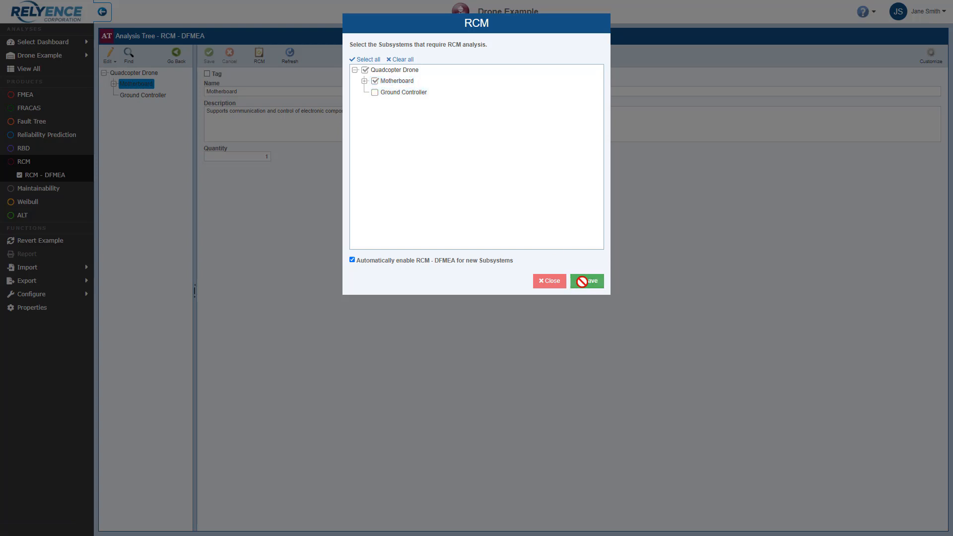
left_click(548, 282)
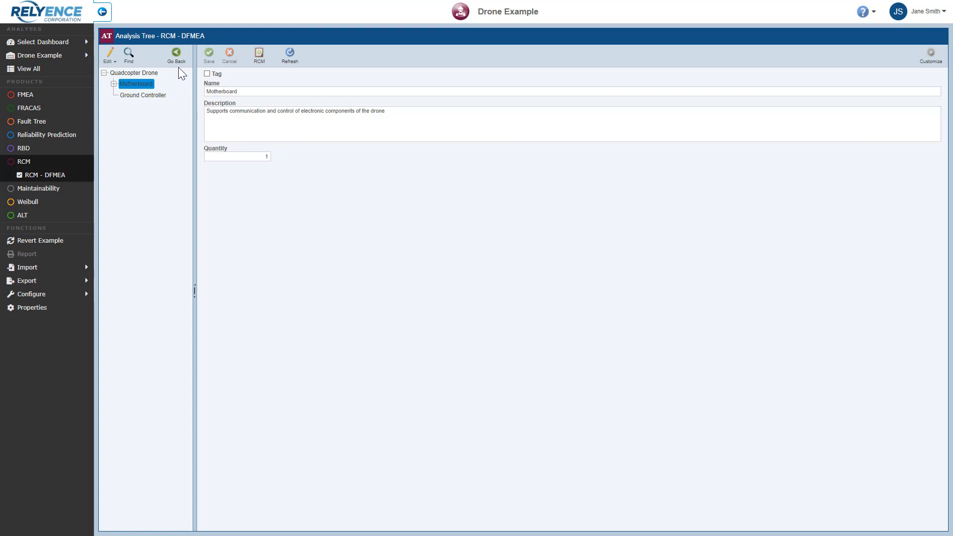
left_click(178, 54)
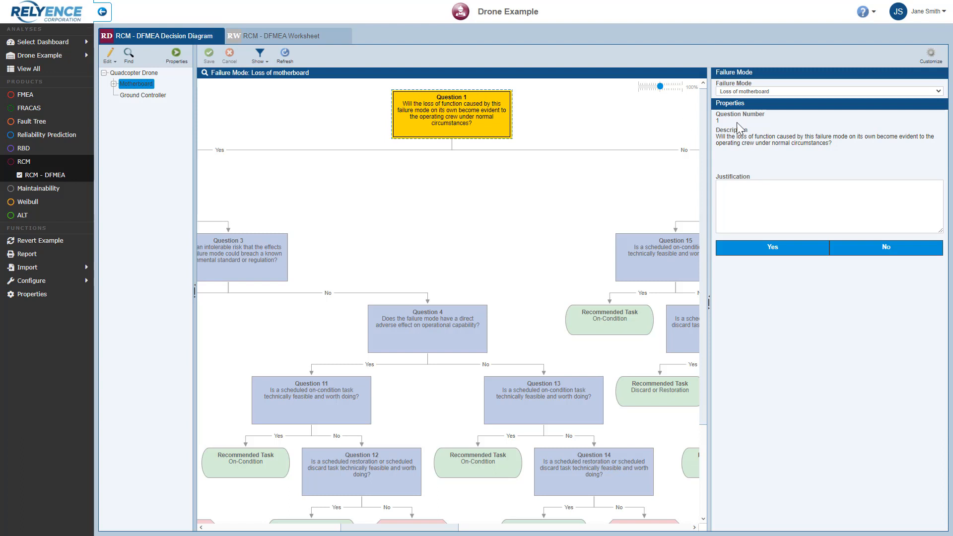
Choose the Flight controller short failure mode and review its DFMEA data across to the RPN column.
left_click(938, 92)
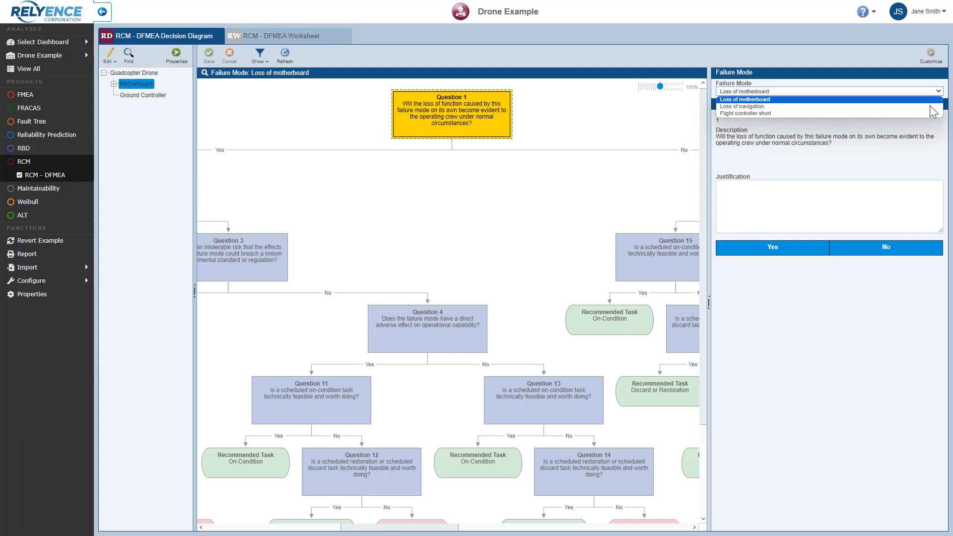
left_click(930, 113)
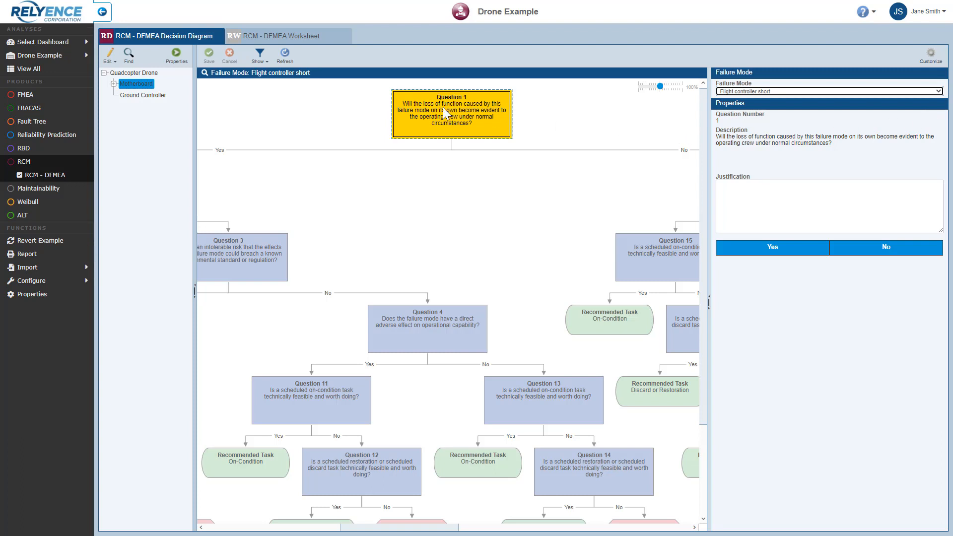
left_click(267, 63)
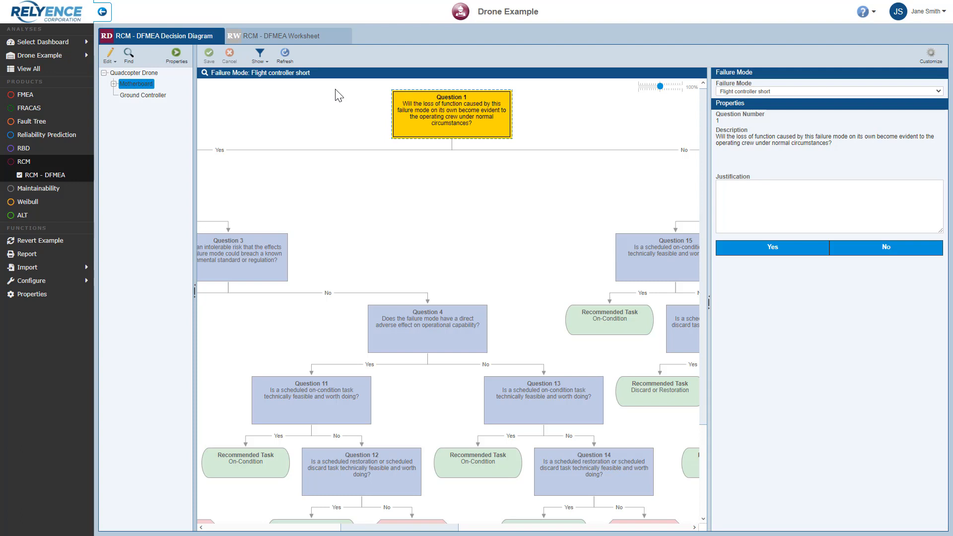
left_click(233, 75)
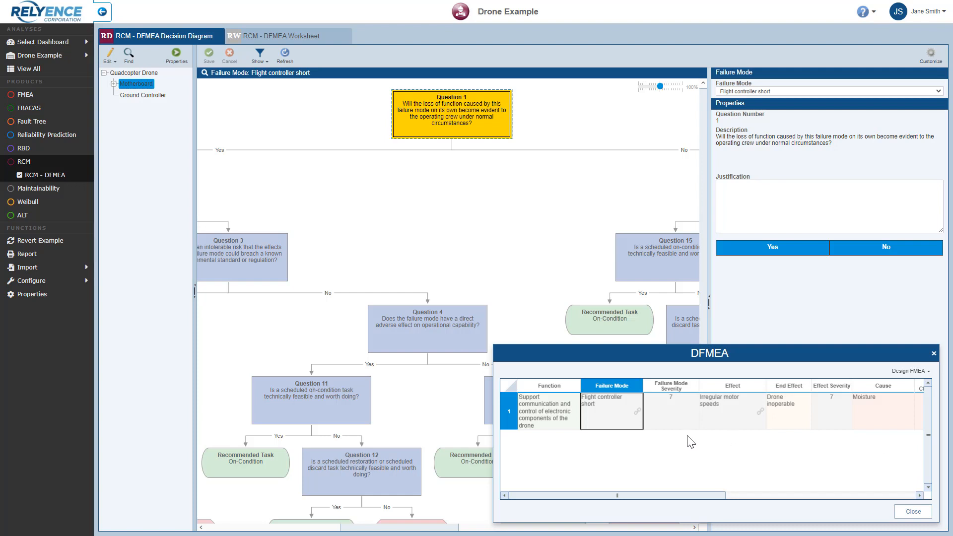
left_click(784, 496)
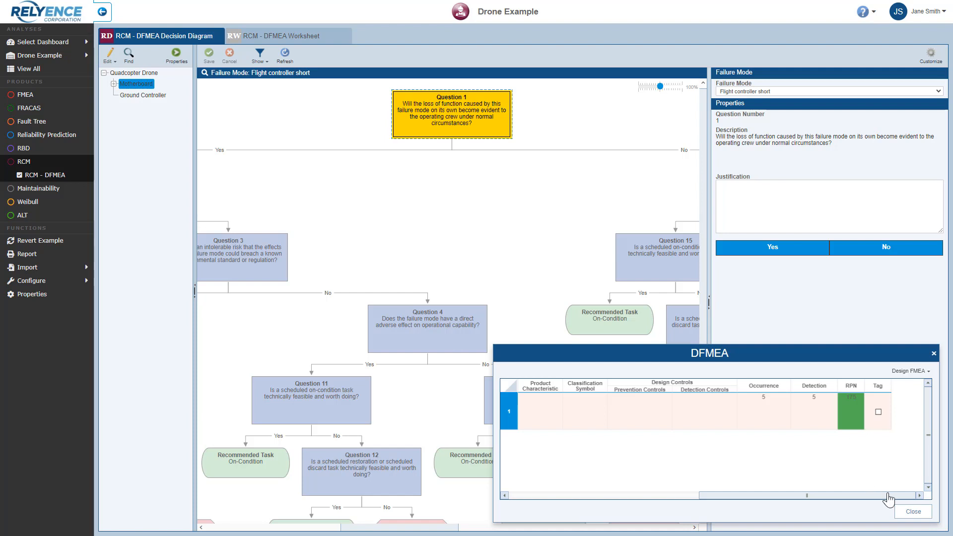
left_click(908, 514)
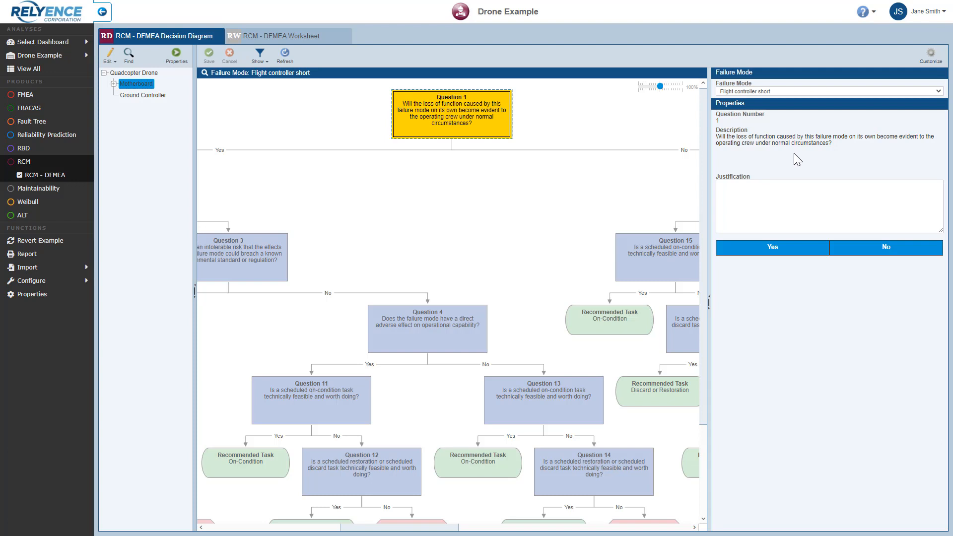
Answer No to Question 1, with the justification "Depending on how irregular the motor speed is, it may or may not be evident to the operating crew.".
left_click(791, 194)
type("Dep")
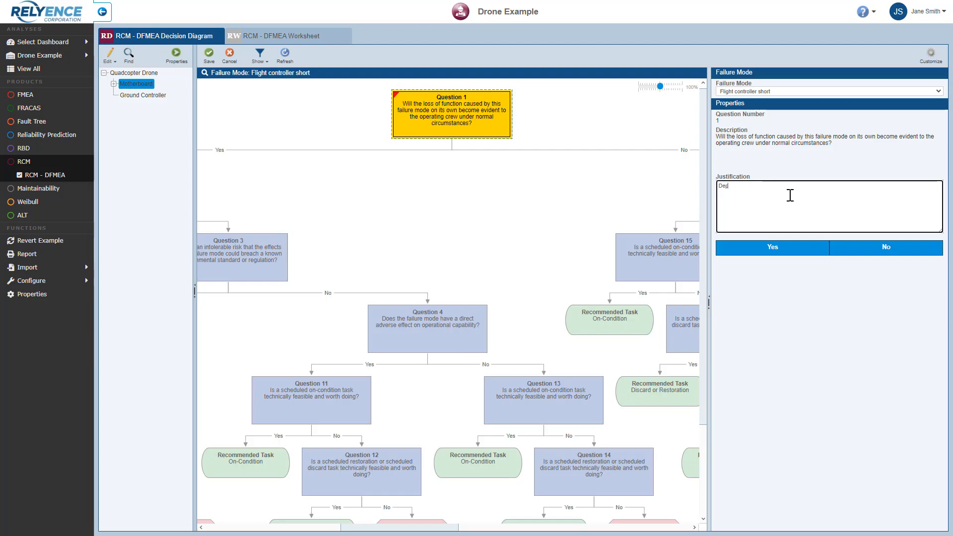
type("ending on how irregular")
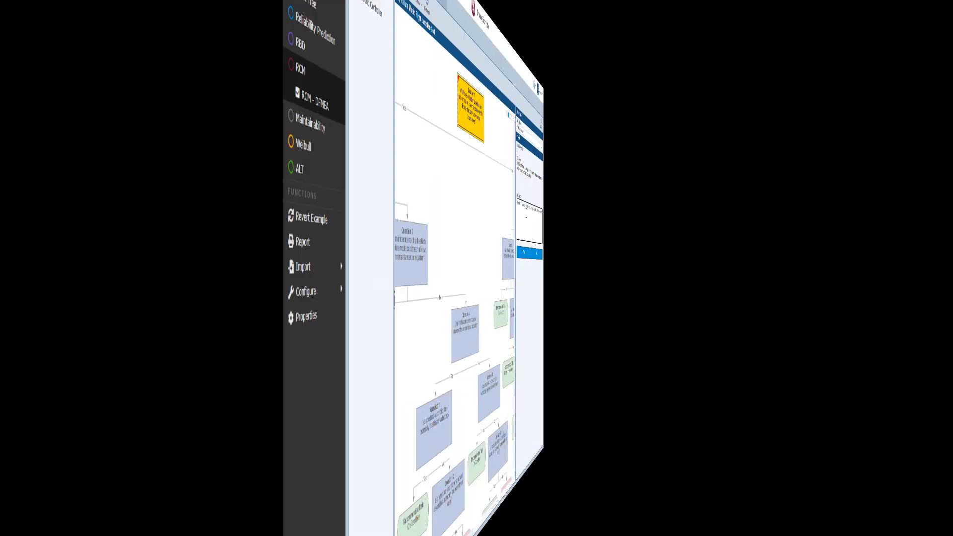
type("w")
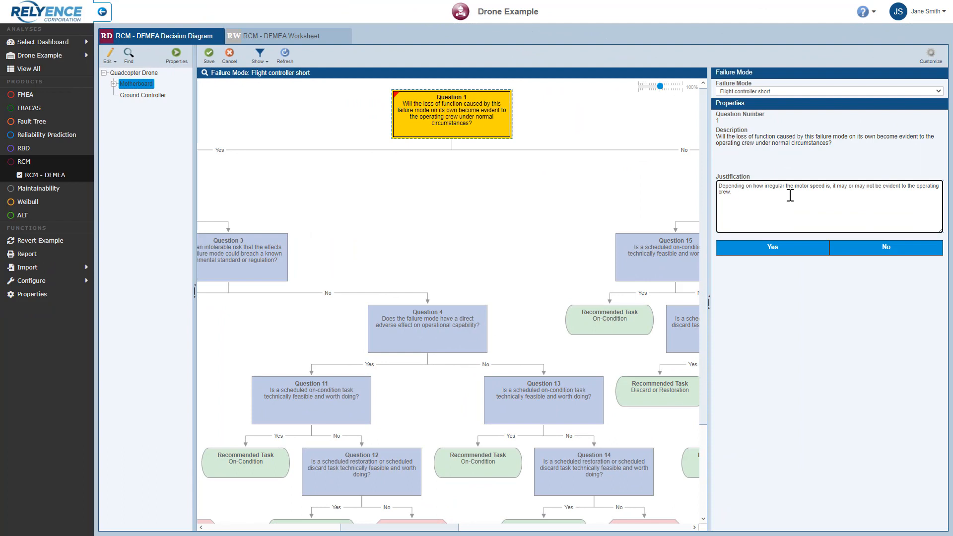
type(".")
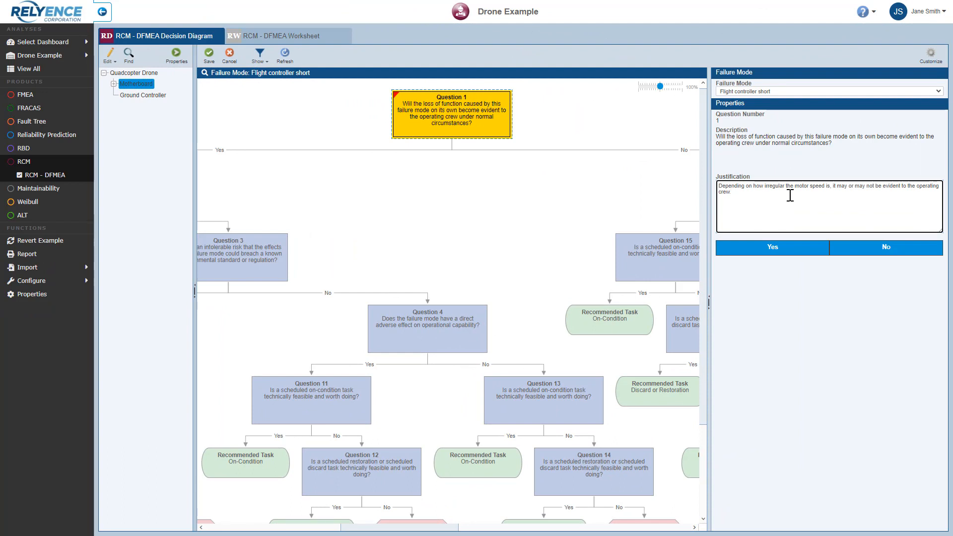
left_click(858, 252)
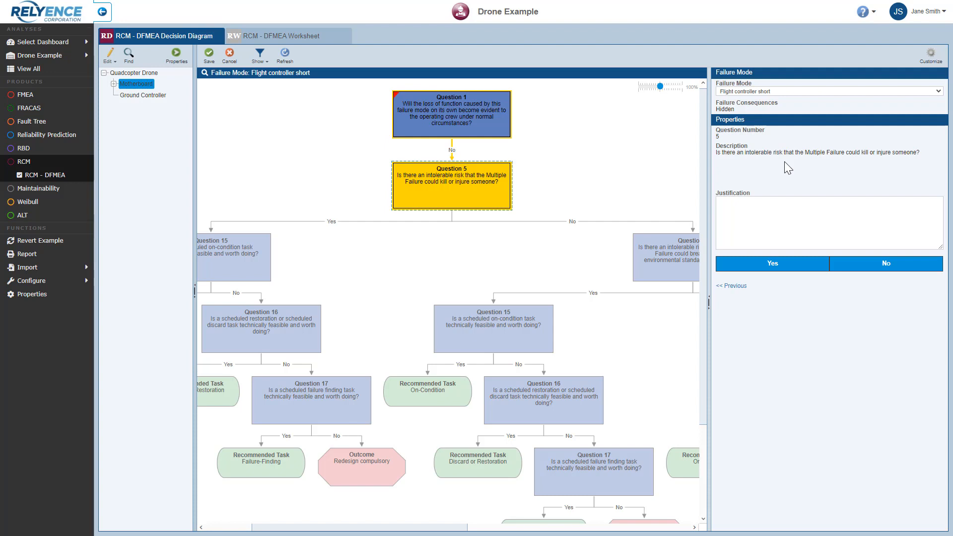
Answer No to Question 5, with the justification "The risk is tolerable as the drone is still operable, but may be irregular".
left_click(775, 208)
type("The drone d")
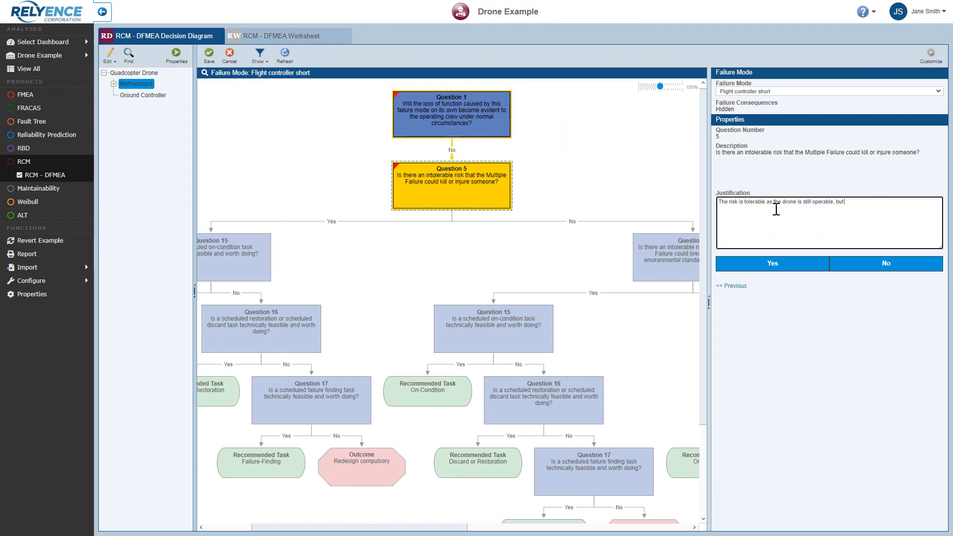
type("may be irregular.")
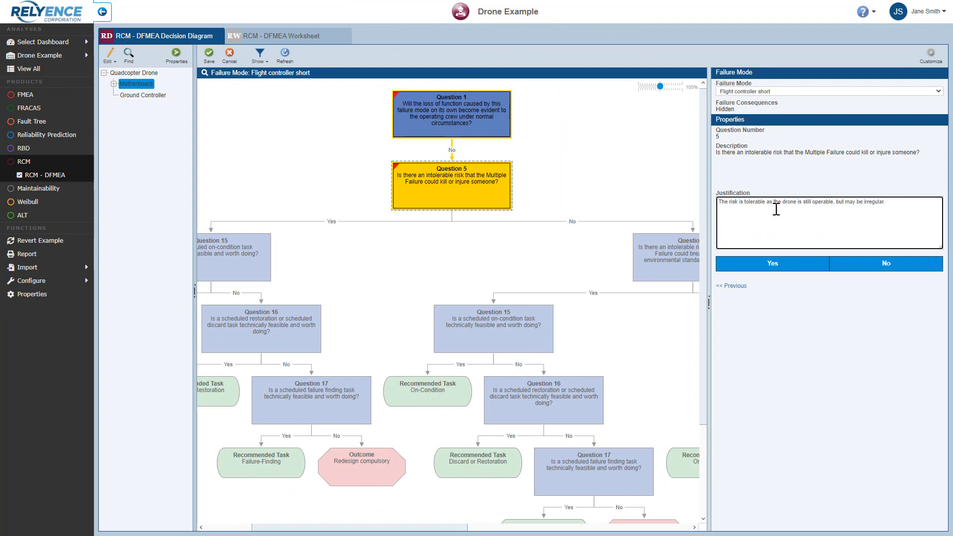
key("BackSpace")
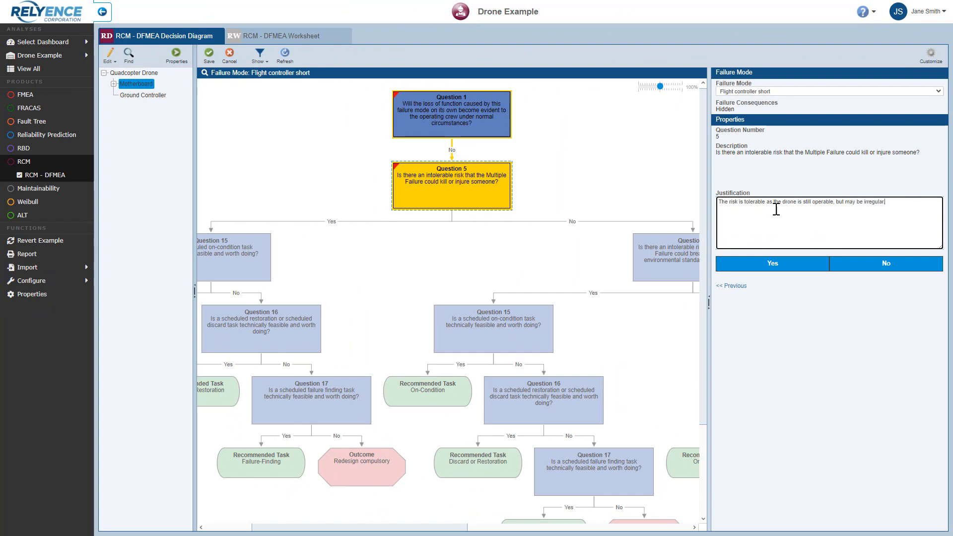
left_click(871, 272)
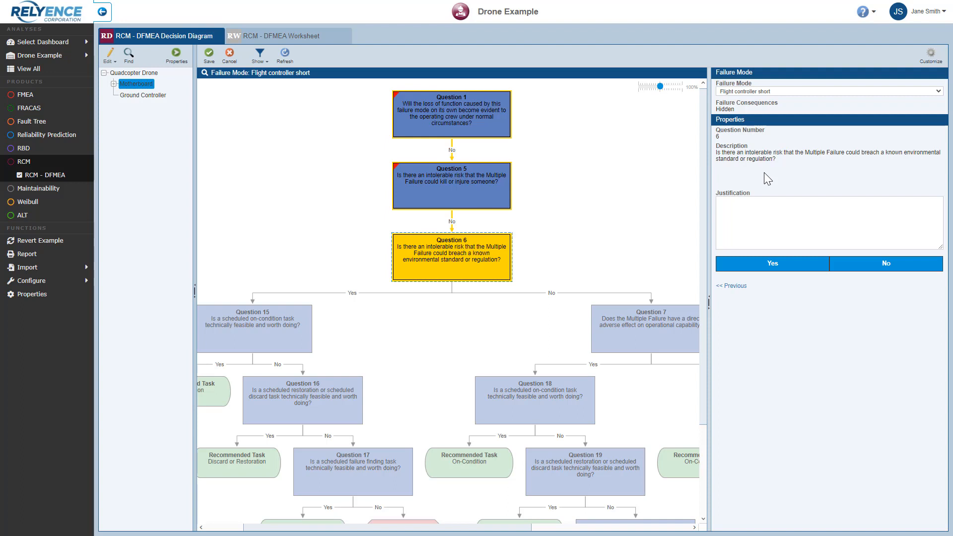
Answer No to Question 6, and Yes to Question 7 with the justification "Can cause irregular motor speeds.".
left_click(859, 271)
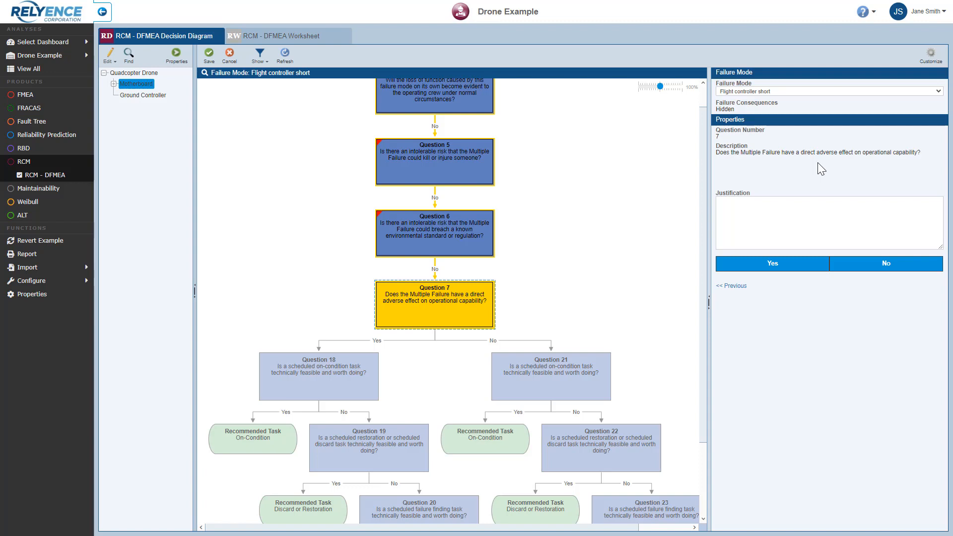
left_click(801, 209)
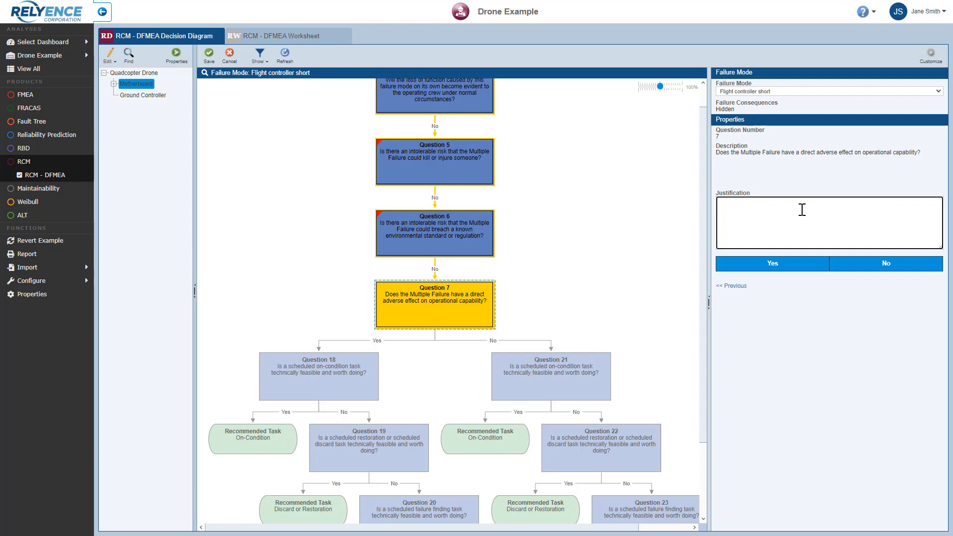
type("Can cause irregular motor speeds.")
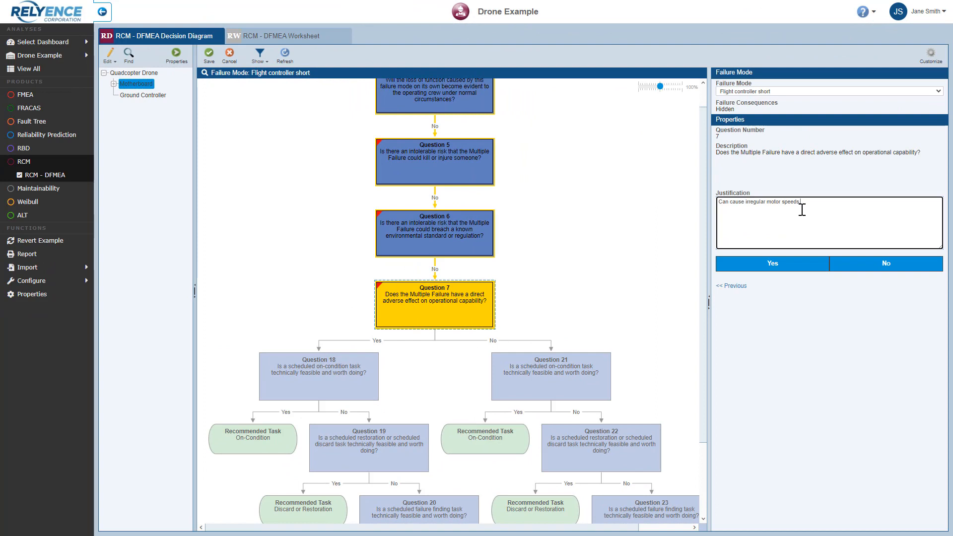
left_click(794, 274)
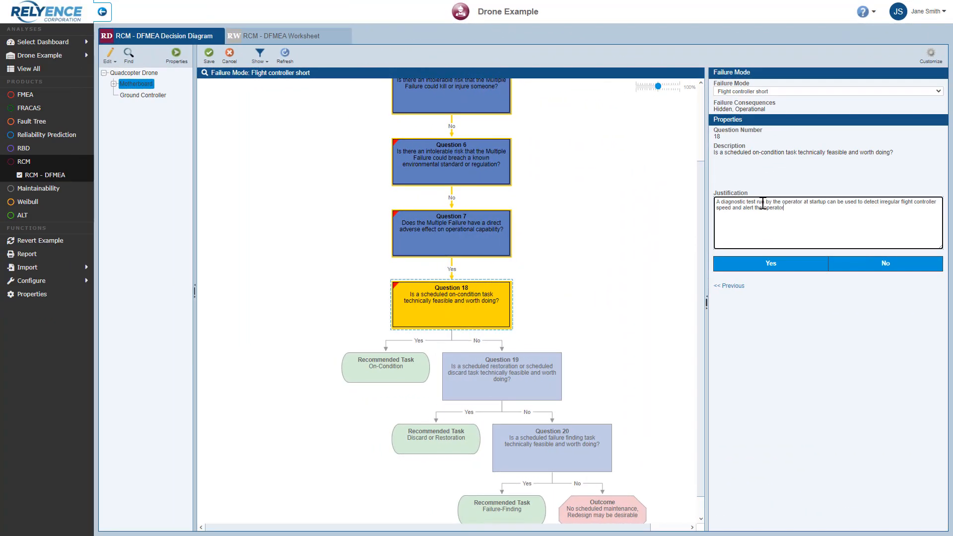
Finish the Question 18 justification with "of this condition." and answer Yes.
type("of this condition.")
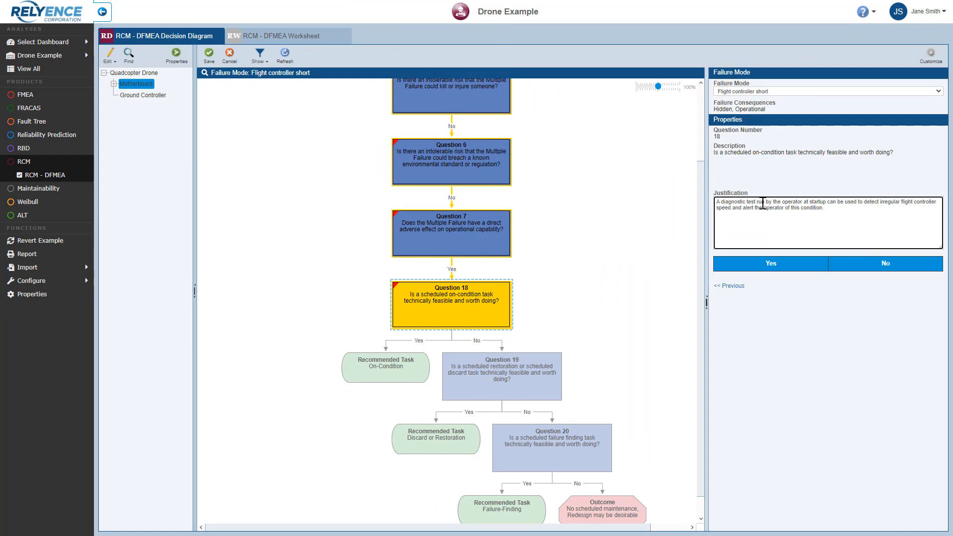
left_click(770, 263)
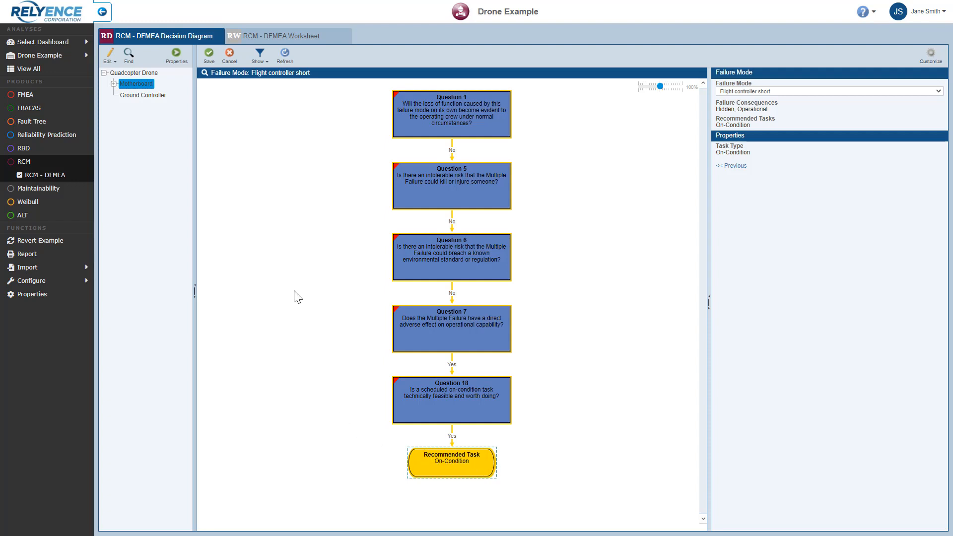
Switch to the RCM - DFMEA Worksheet, saving the changes, and set the task type for Flight controller short to On-Condition.
left_click(332, 43)
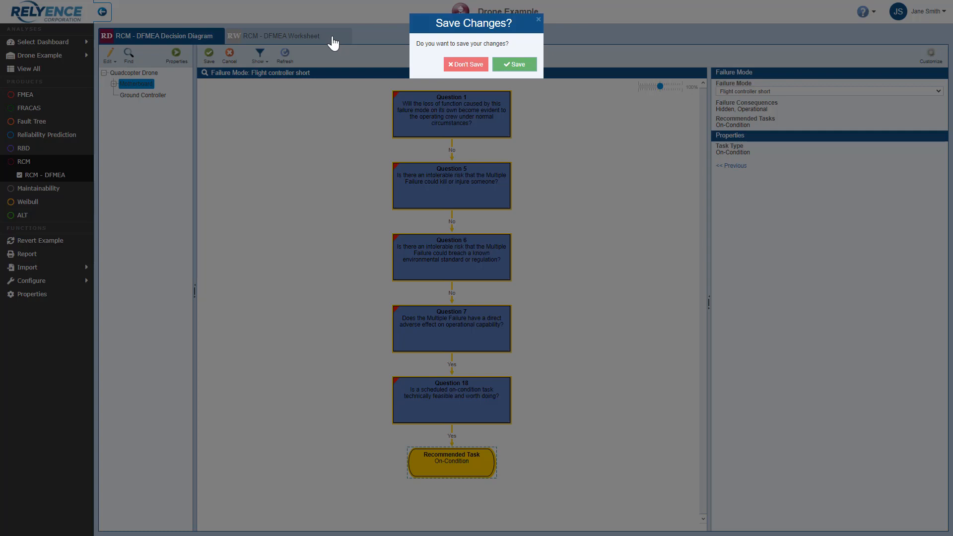
left_click(518, 65)
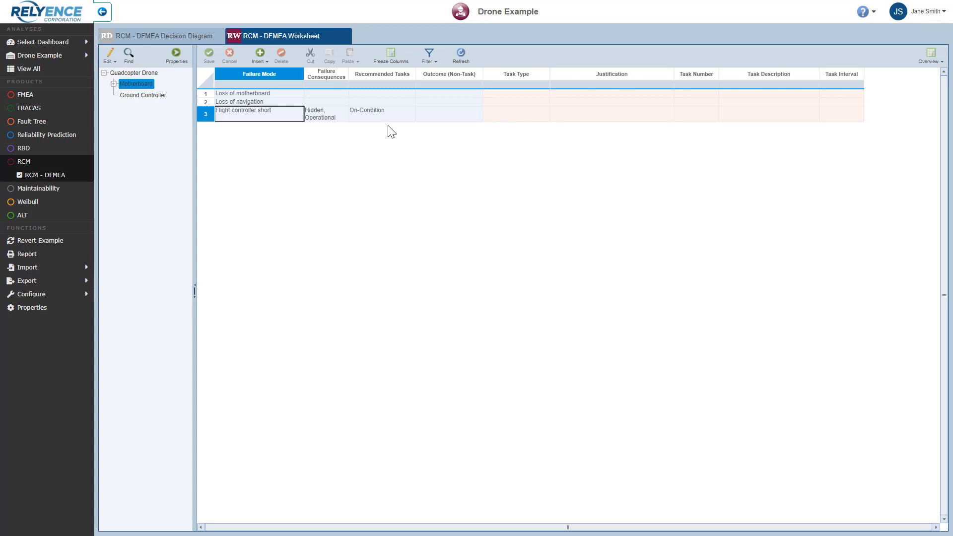
left_click(523, 122)
left_click(544, 115)
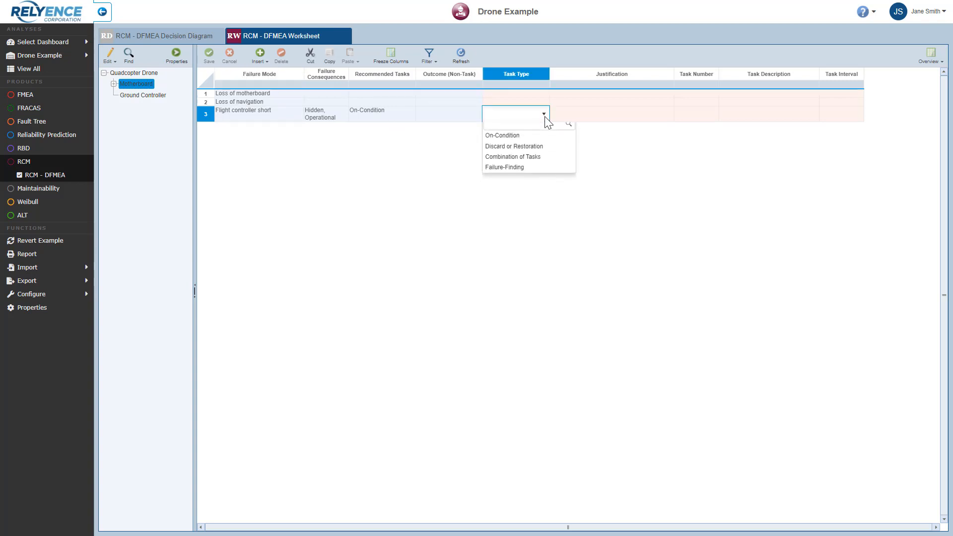
left_click(540, 140)
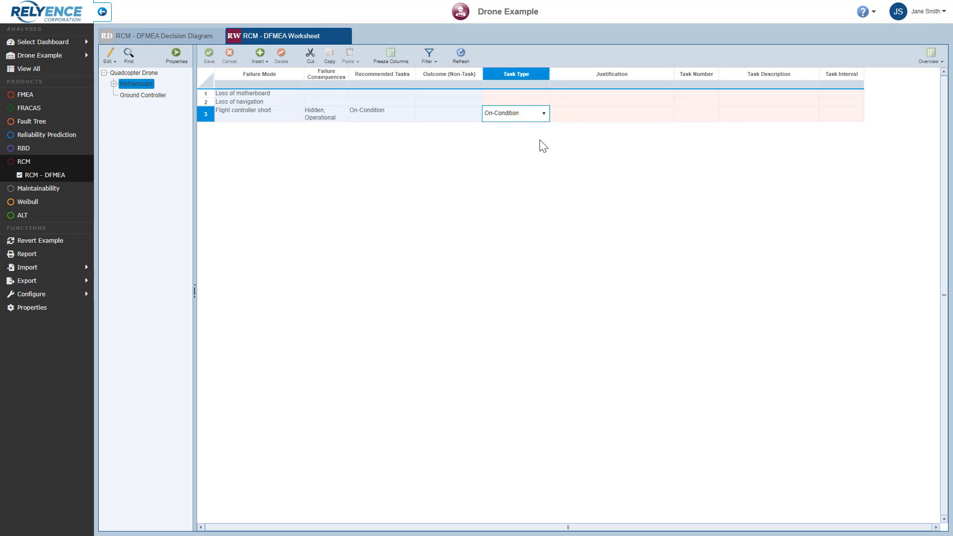
left_click(600, 117)
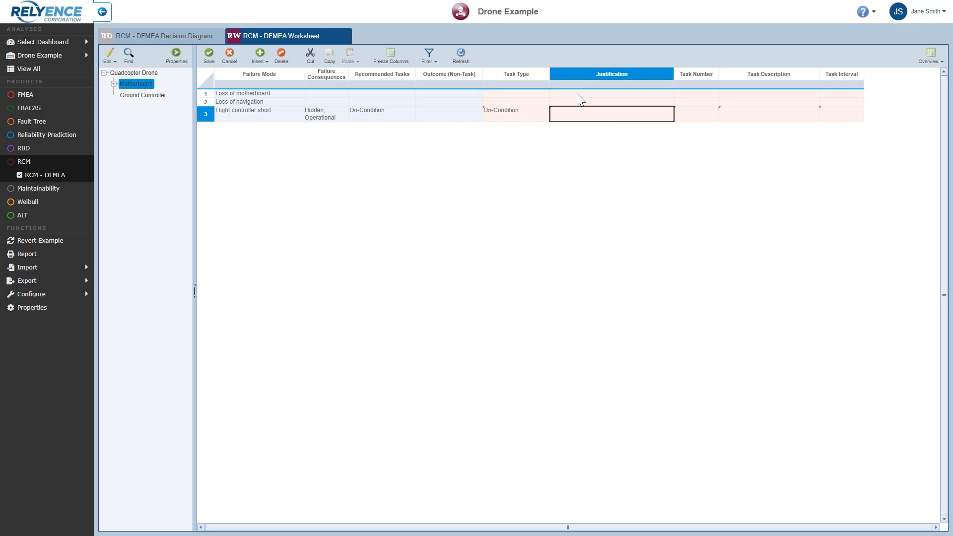
Begin the task Justification with "Startup self-diagnostic test detects the Failure Mode's associated Effect of irregular motor speeds and provides status to operator. This On-".
type("Stai")
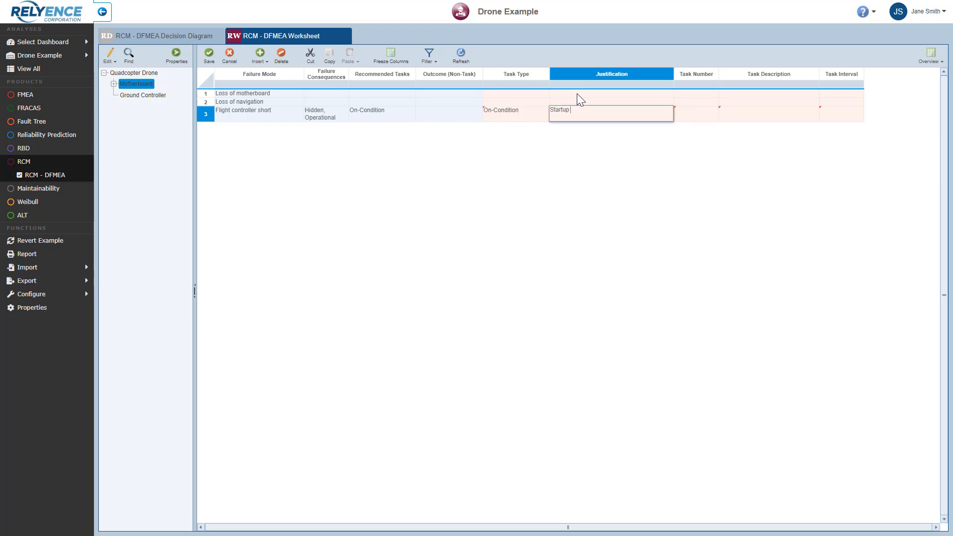
type("tup self-diagnostic test detects the Failure Mode's associa")
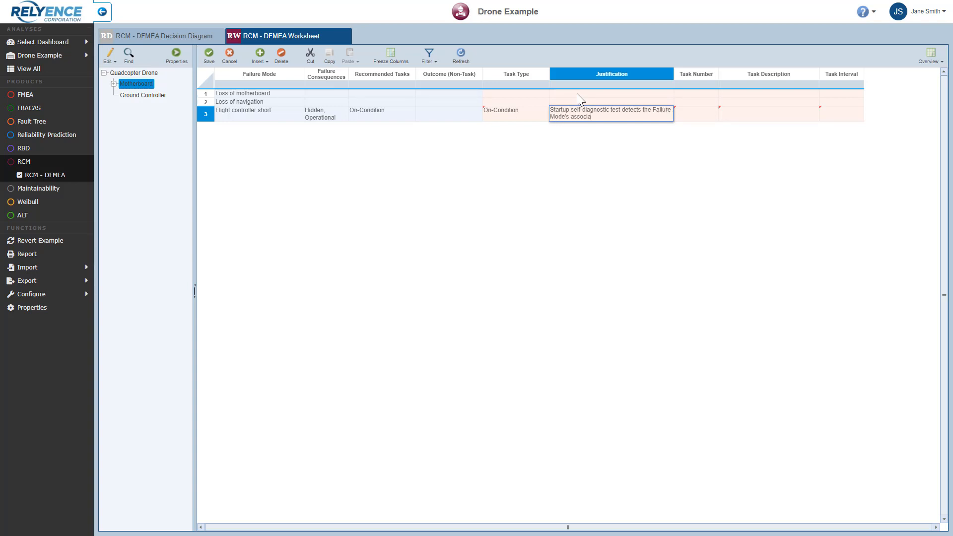
type("ted Effect of irregular motor speeds")
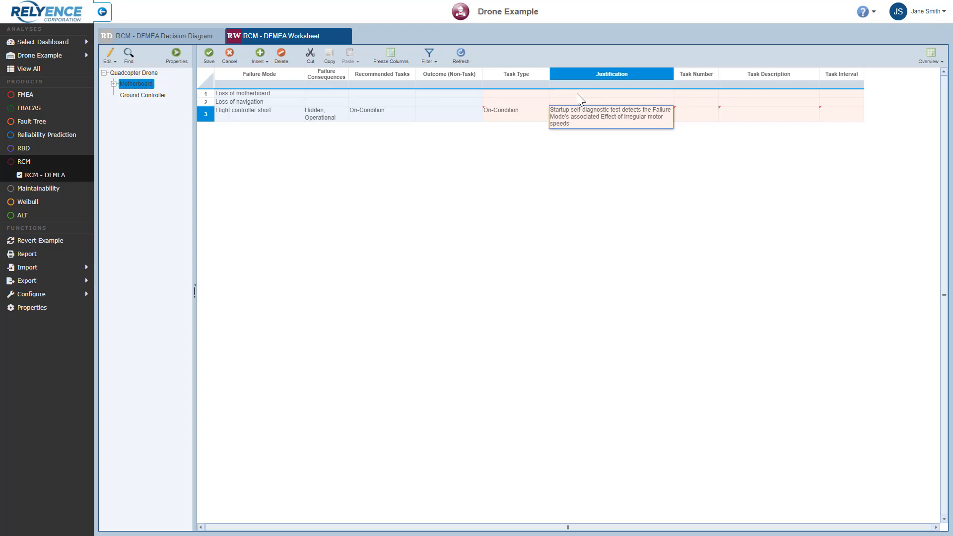
type(" and provides status to operator. This On-")
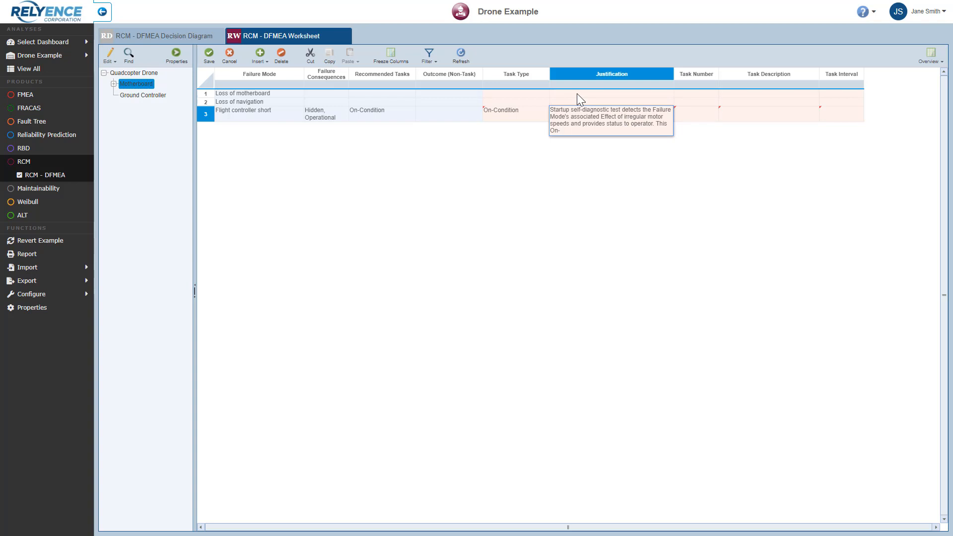
Finish the Justification with "Condition Task is effective at preventing this Failure Mode from occurring. No additional Maintenance Tasks are required.".
type("Condition Task is effective at preventing this Failure Mode from oc")
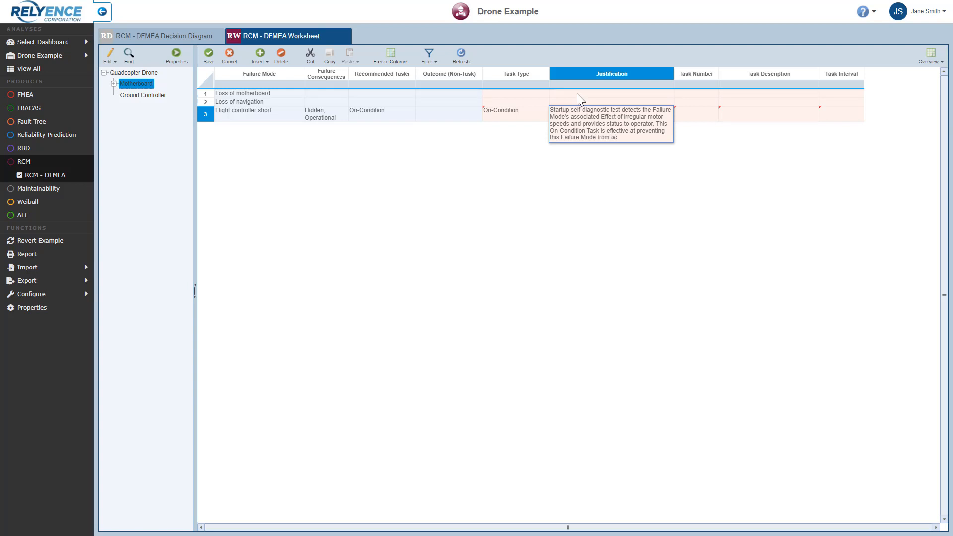
type("curring. No additional Maint")
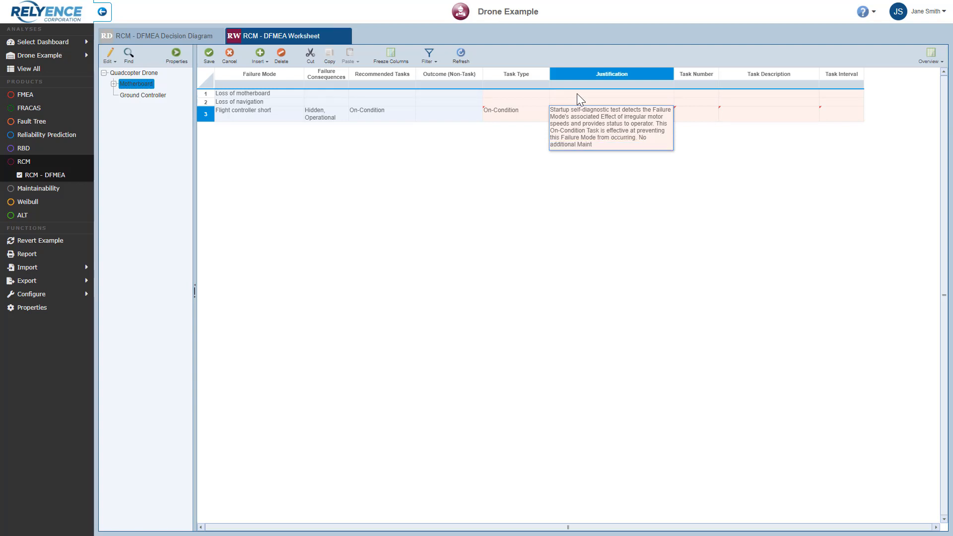
type("enance Tasks are required.")
key("Tab")
Set the task number to DIAG-FC and the description to "Operator runs the built-in flight controller diagnostic test. If test fails, replace flight controller unit.".
type("DIAG")
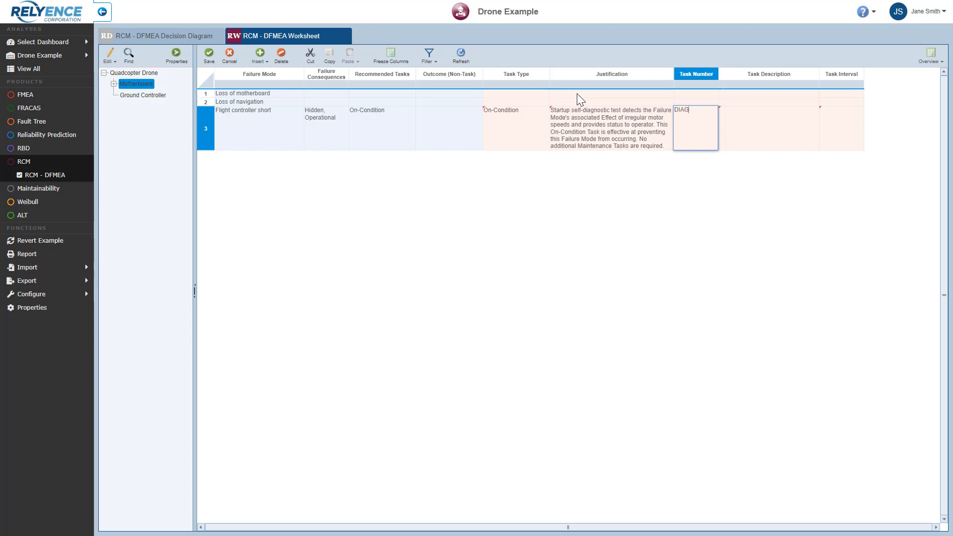
type("-FC")
key("Tab")
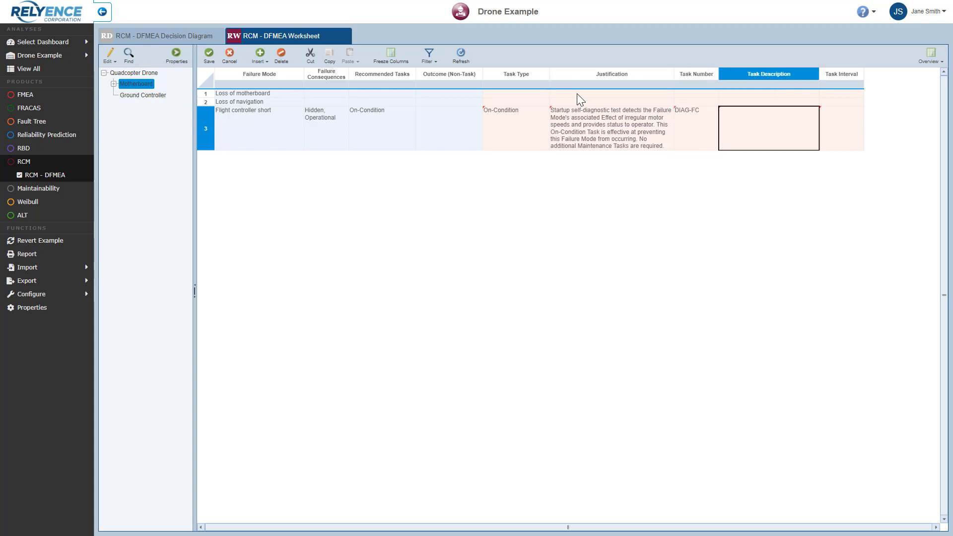
type("Operator runs the built")
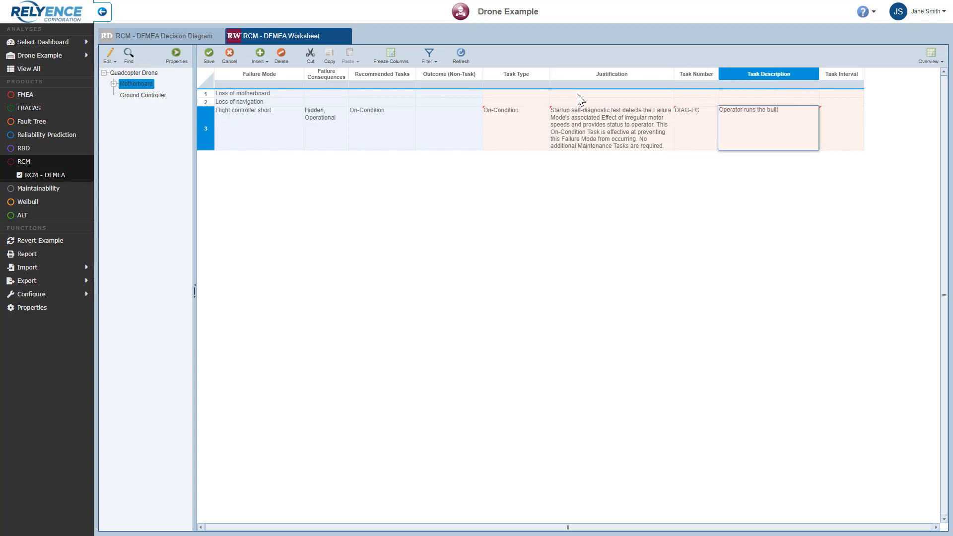
type("-in flight controller diagnostic test. If test fails, replace flight controller unit.")
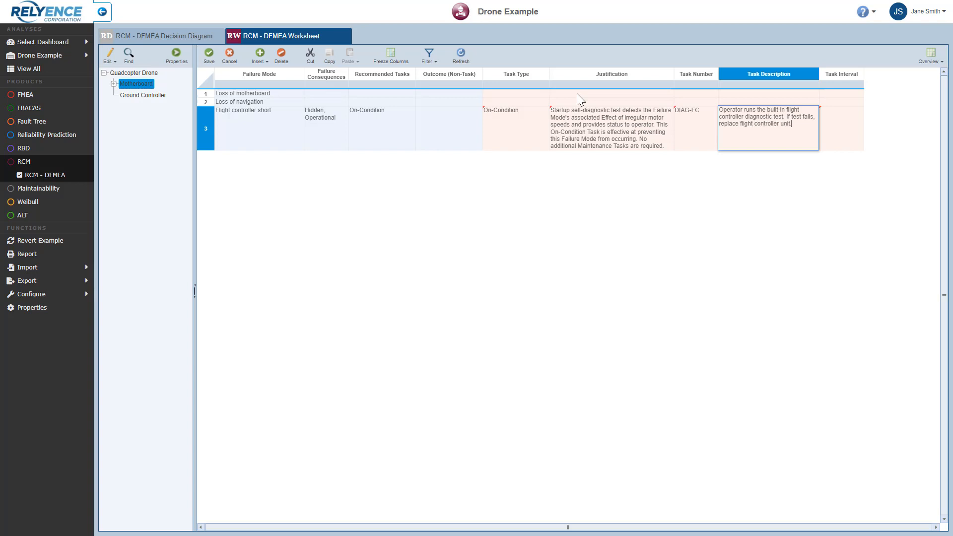
key("Tab")
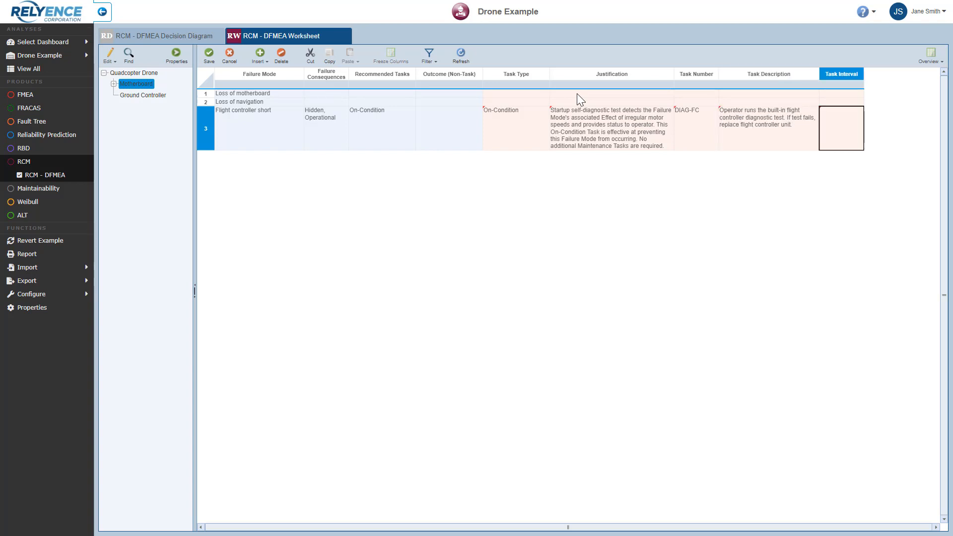
Set the task interval for Flight controller short to "Every 25 flight hours" and save the worksheet.
type("Every 25 ")
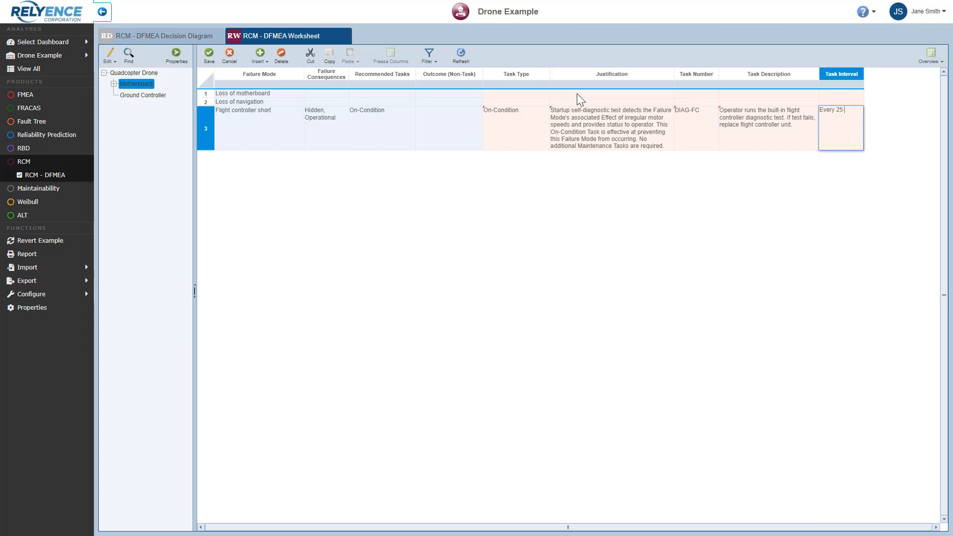
type("flight hours")
left_click(208, 55)
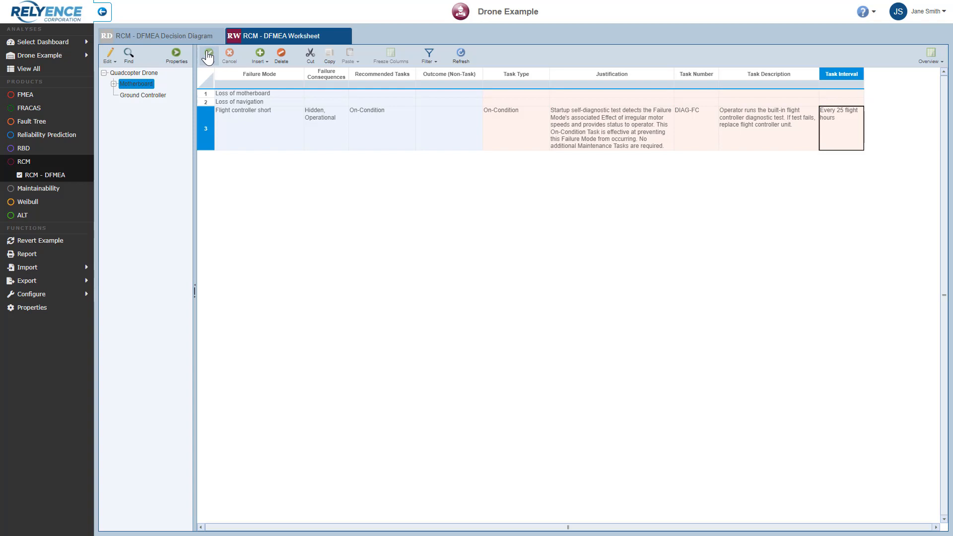